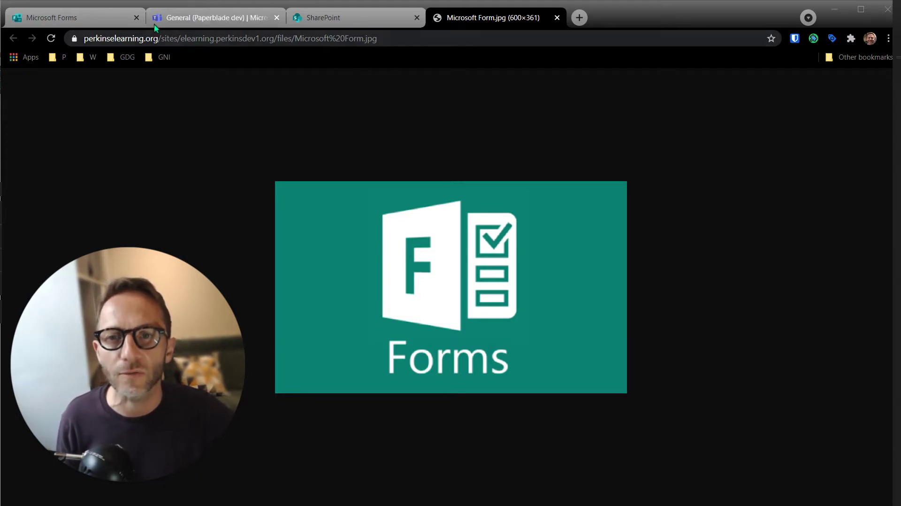
Bring up the Microsoft Forms home page
{"action": "left_click", "coordinate": [117, 21]}
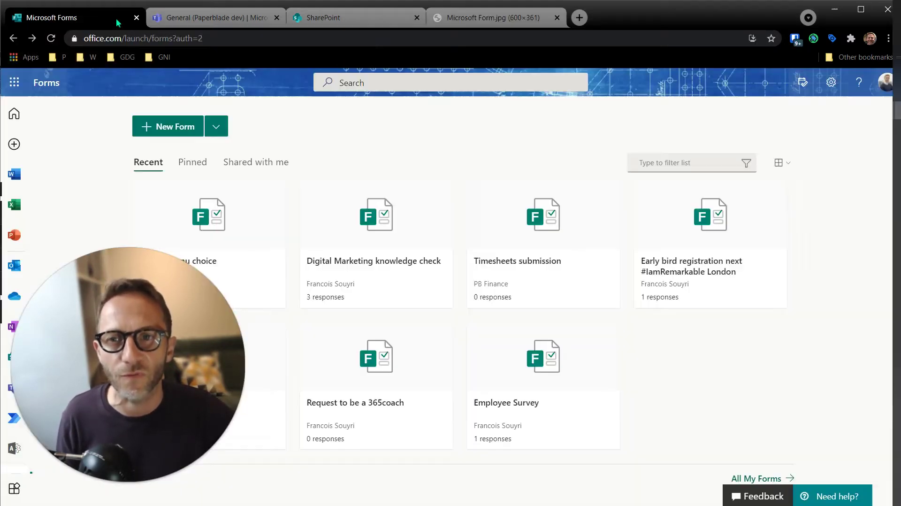
{"action": "left_click_drag", "start_coordinate": [120, 469], "coordinate": [749, 456]}
{"action": "left_click", "coordinate": [735, 470]}
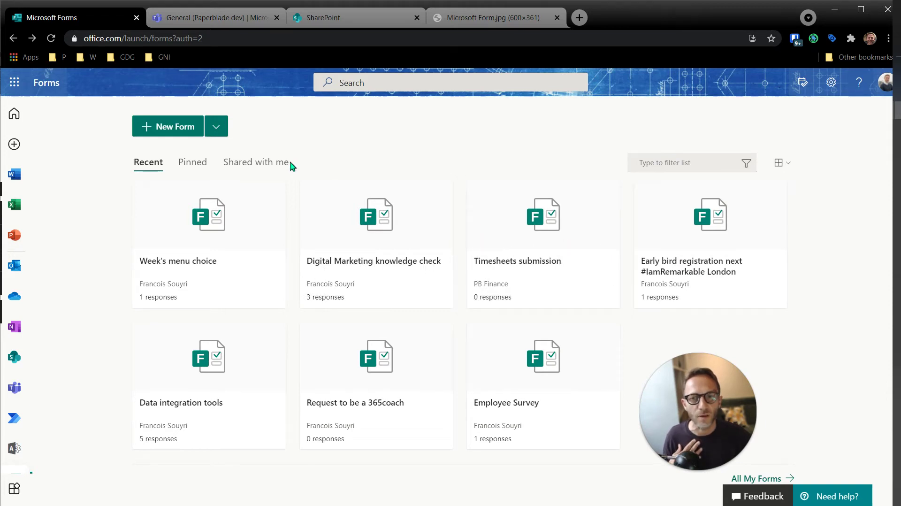
Check Shared with me, then open Week's menu choice from Recent for editing
{"action": "left_click", "coordinate": [254, 165]}
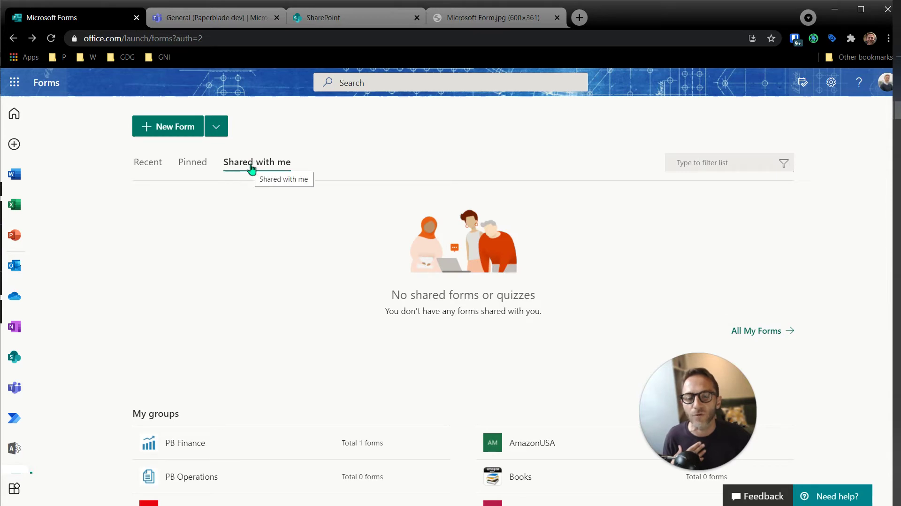
{"action": "left_click", "coordinate": [149, 163]}
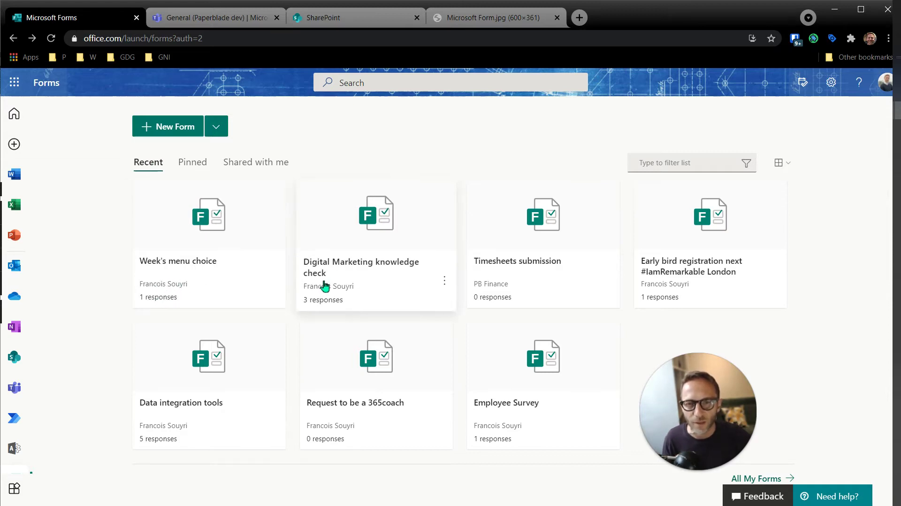
{"action": "left_click", "coordinate": [199, 266]}
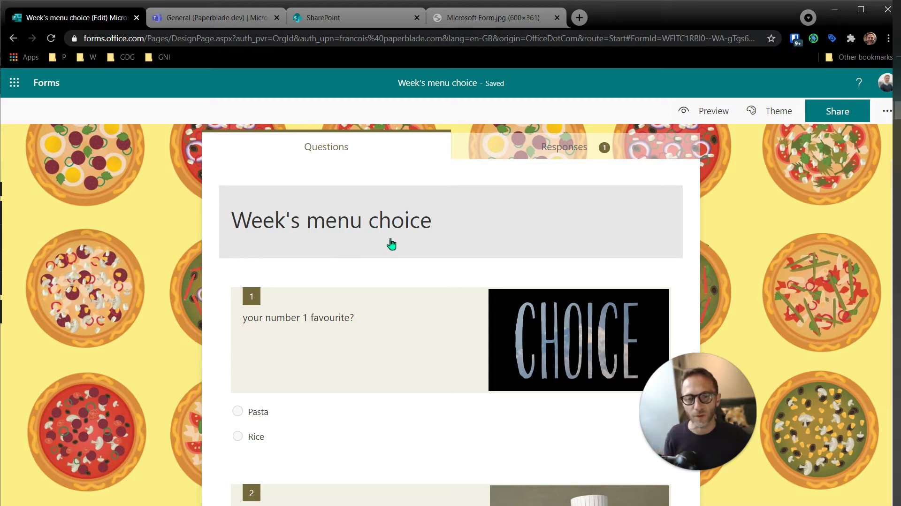
Scroll through Week's menu choice's Pasta/Rice questions, then go back to the Forms home page
{"action": "scroll", "coordinate": [372, 262], "scroll_direction": "down", "scroll_amount": 9}
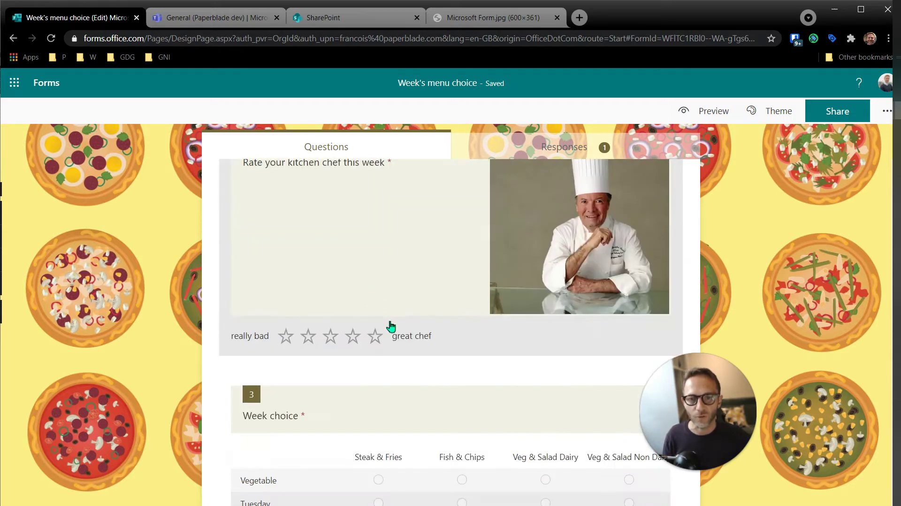
{"action": "scroll", "coordinate": [427, 307], "scroll_direction": "down", "scroll_amount": 2}
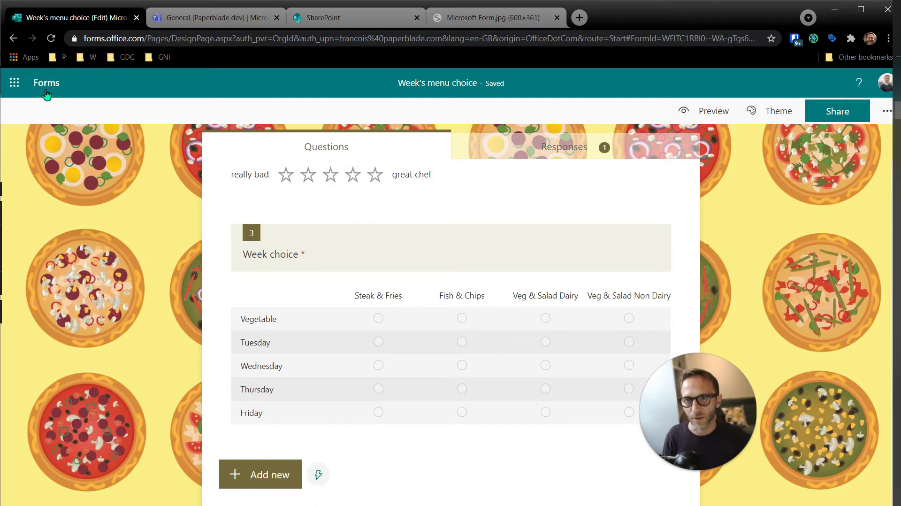
{"action": "key", "text": "alt+Left"}
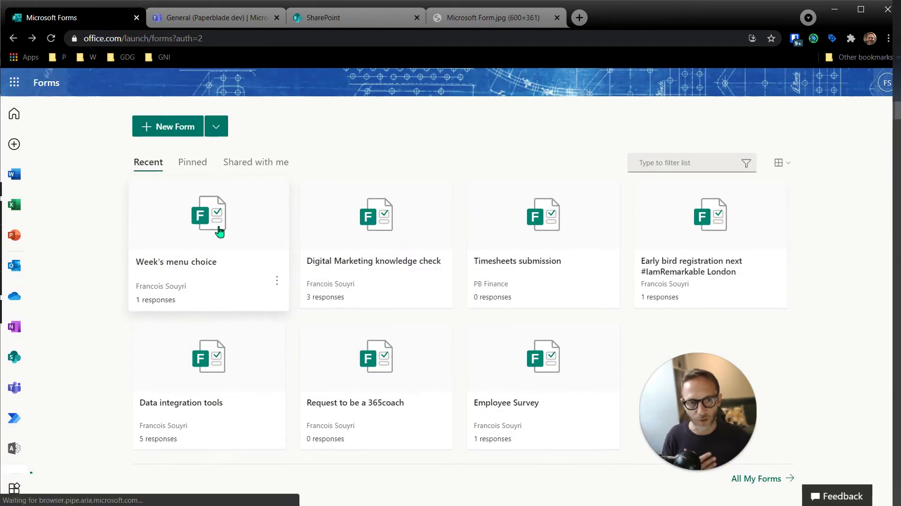
Copy the Week's menu choice form as Week's menu choice (2) and view All My Forms
{"action": "left_click", "coordinate": [275, 283]}
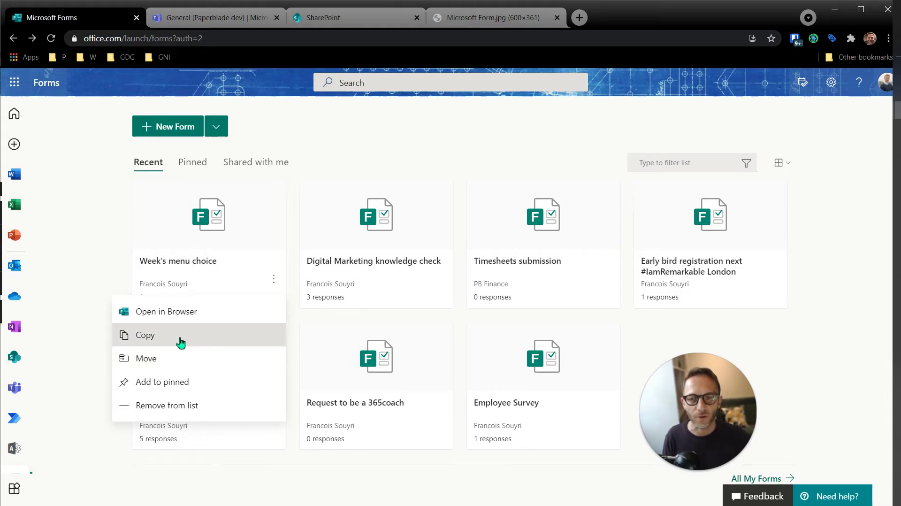
{"action": "left_click", "coordinate": [181, 342]}
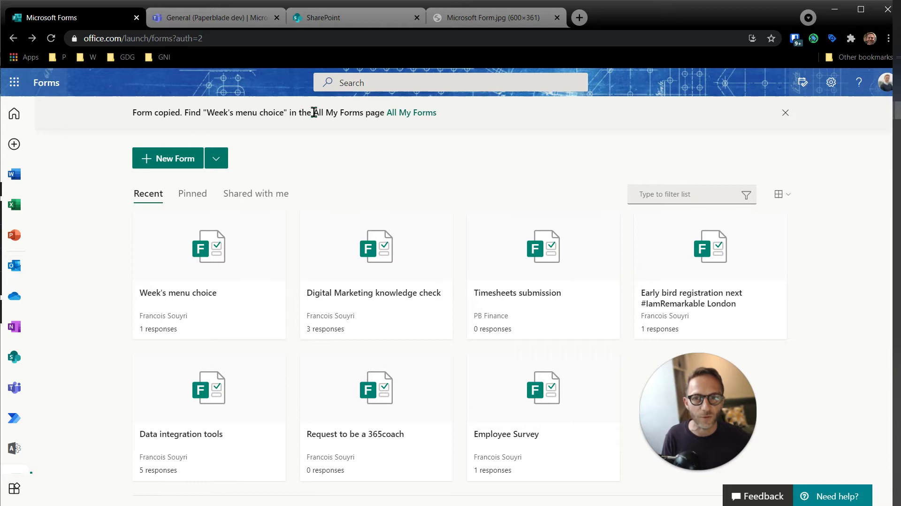
{"action": "left_click", "coordinate": [406, 114]}
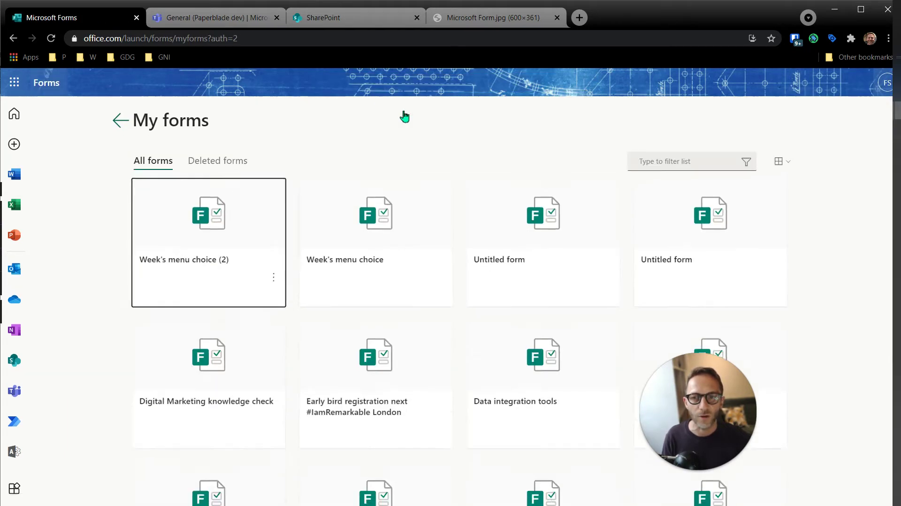
Move Week's menu choice (3) into the Paperblade dev group
{"action": "scroll", "coordinate": [405, 116], "scroll_direction": "down", "scroll_amount": 1}
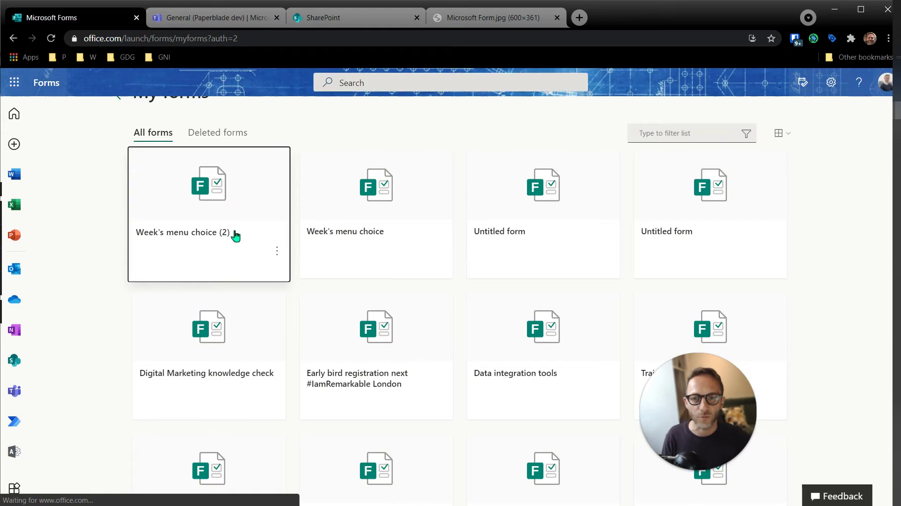
{"action": "left_click", "coordinate": [283, 255]}
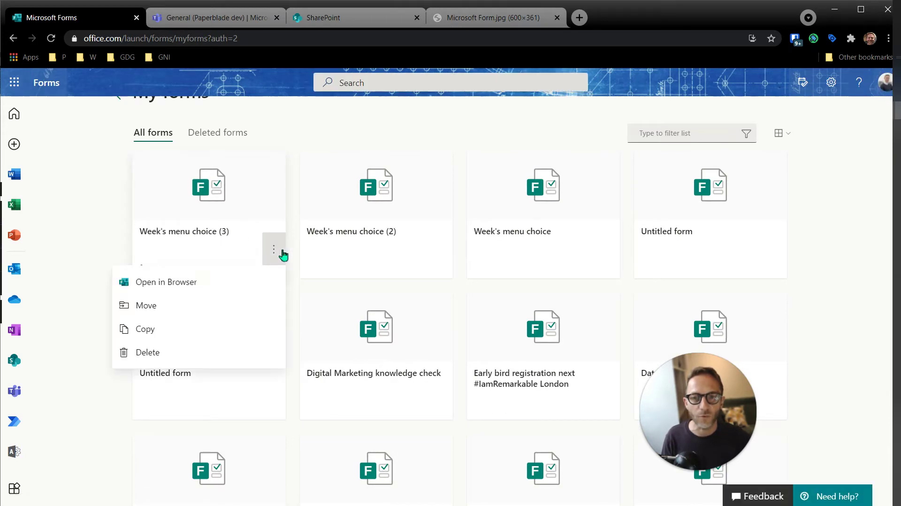
{"action": "left_click", "coordinate": [185, 313]}
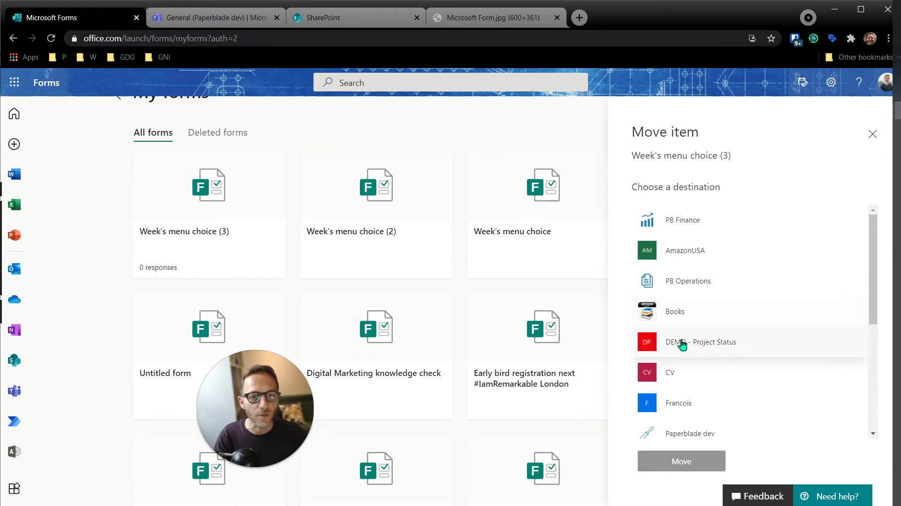
{"action": "left_click", "coordinate": [682, 434]}
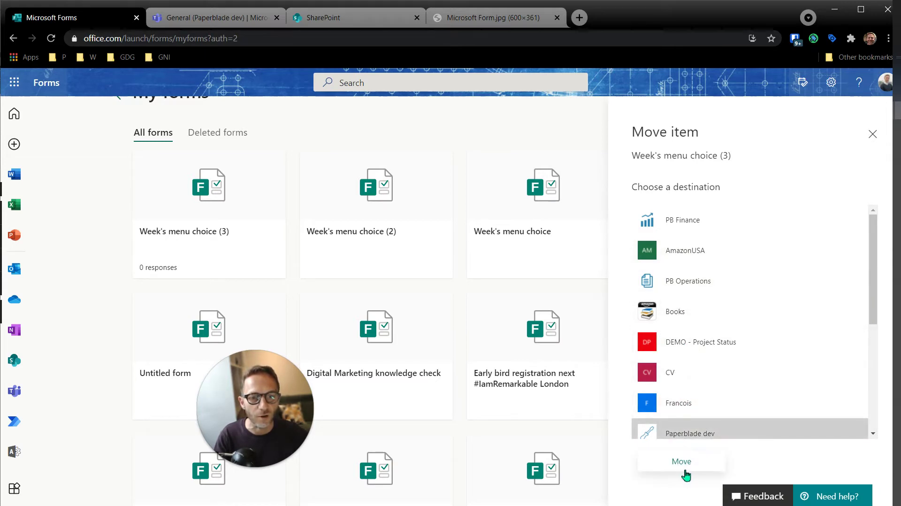
{"action": "left_click", "coordinate": [682, 462]}
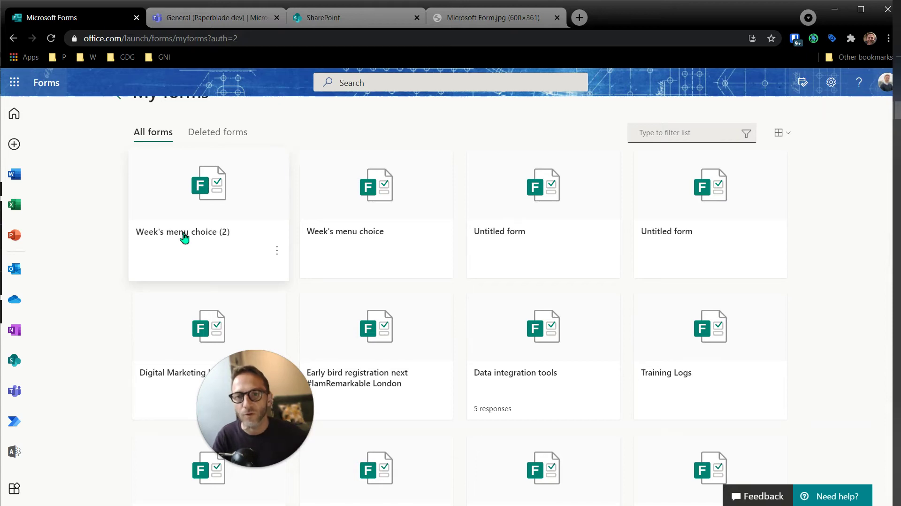
Return to the Forms home, check Shared with me, and open Week's menu choice (3)'s options in Recent
{"action": "left_click", "coordinate": [113, 168]}
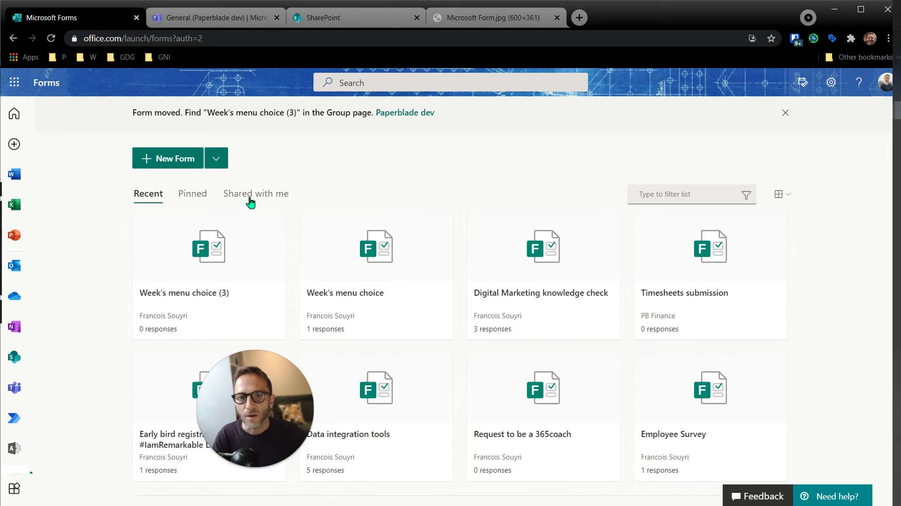
{"action": "left_click", "coordinate": [250, 198]}
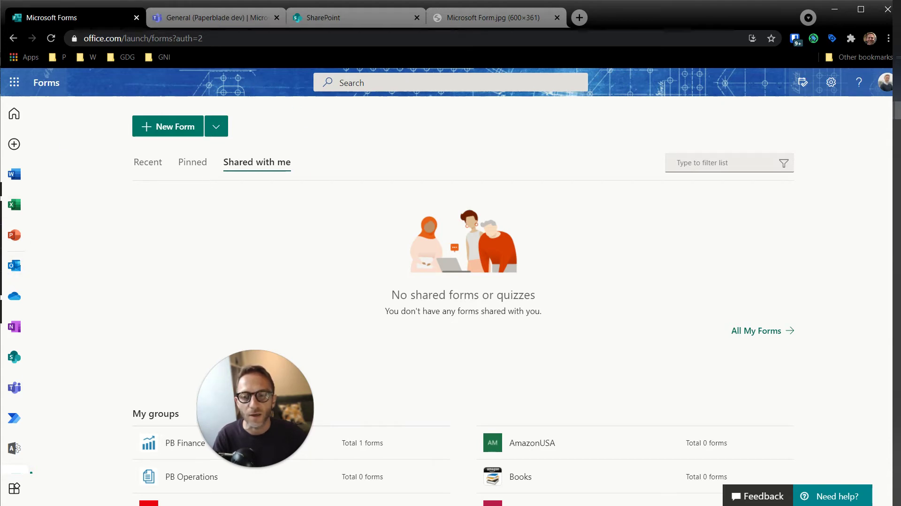
{"action": "left_click", "coordinate": [152, 166]}
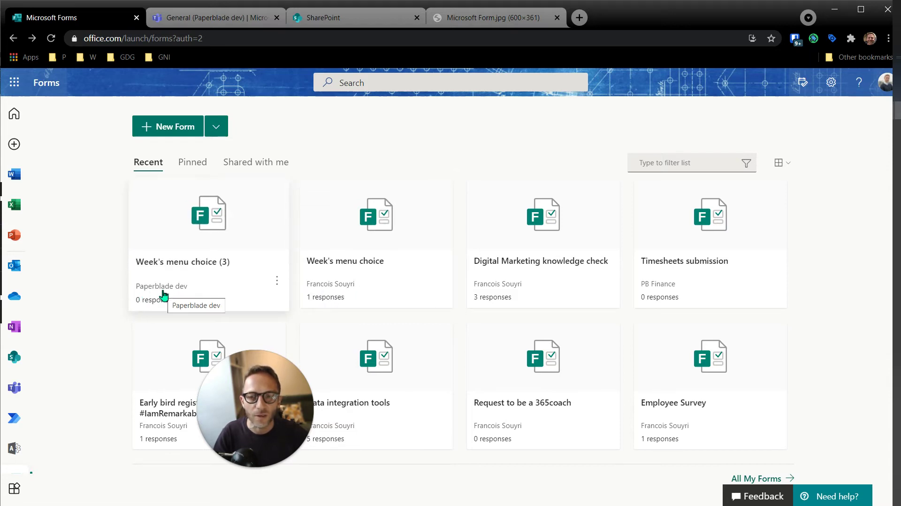
{"action": "left_click", "coordinate": [280, 281]}
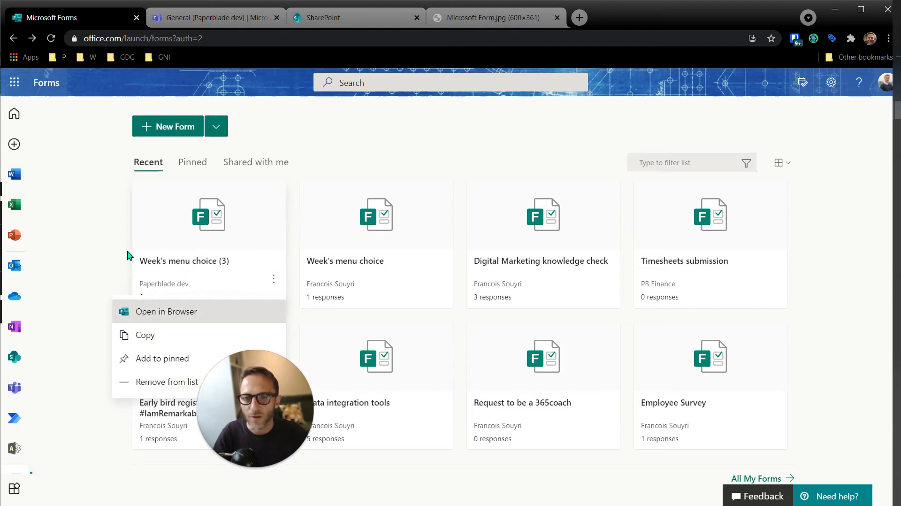
Retitle Week's menu choice (3) to 'Week's menu choice - Dev' and save the title
{"action": "left_click", "coordinate": [181, 261]}
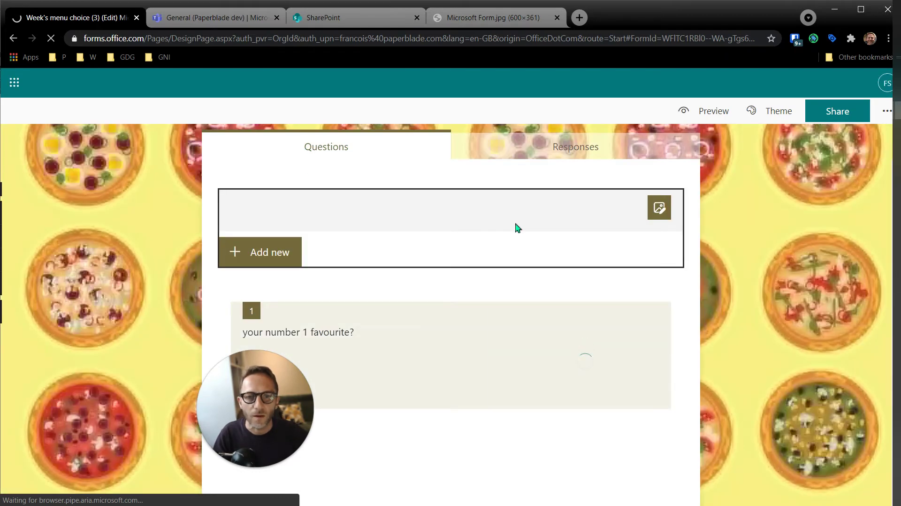
{"action": "key", "text": "End"}
{"action": "key", "text": "BackSpace"}
{"action": "key", "text": "BackSpace"}
{"action": "key", "text": "BackSpace"}
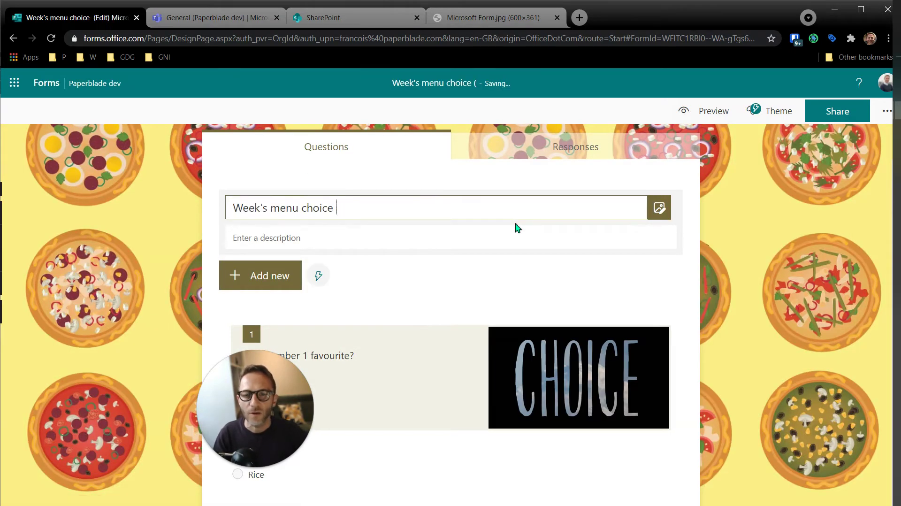
{"action": "type", "text": "- "}
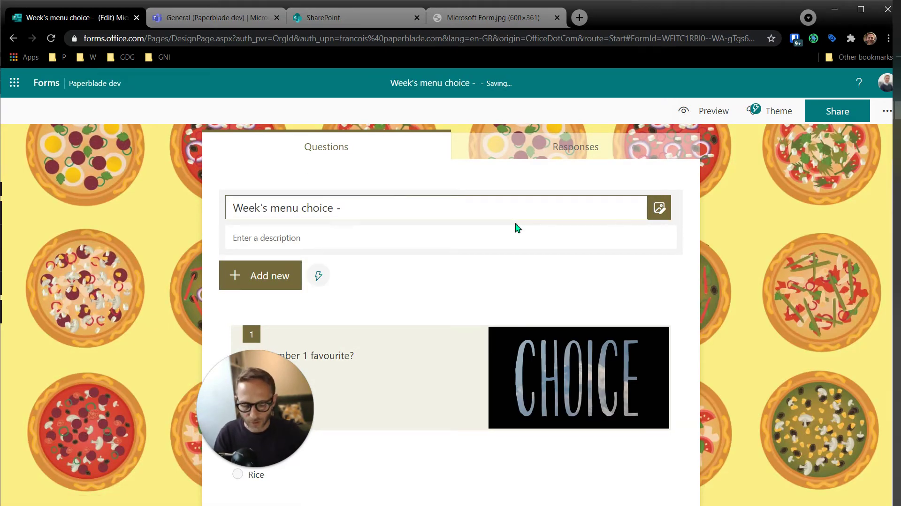
{"action": "type", "text": "Dev"}
{"action": "key", "text": "Return"}
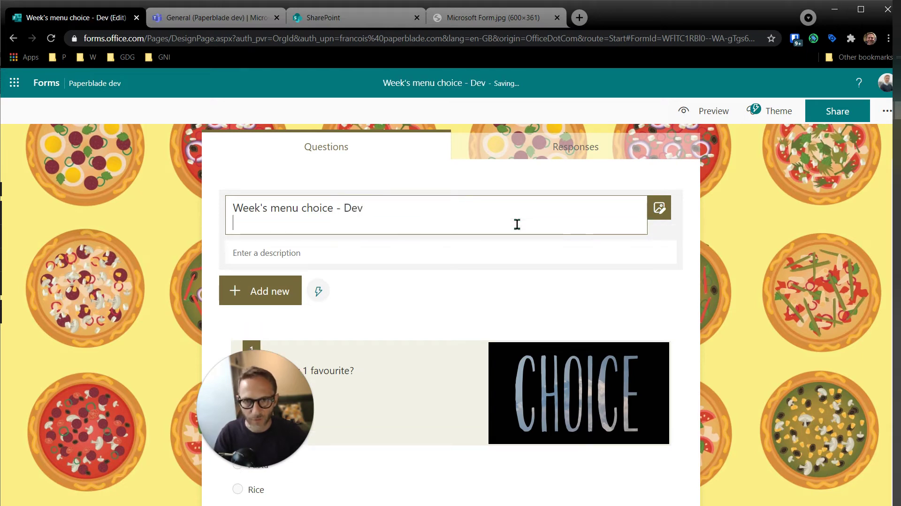
{"action": "left_click", "coordinate": [734, 206]}
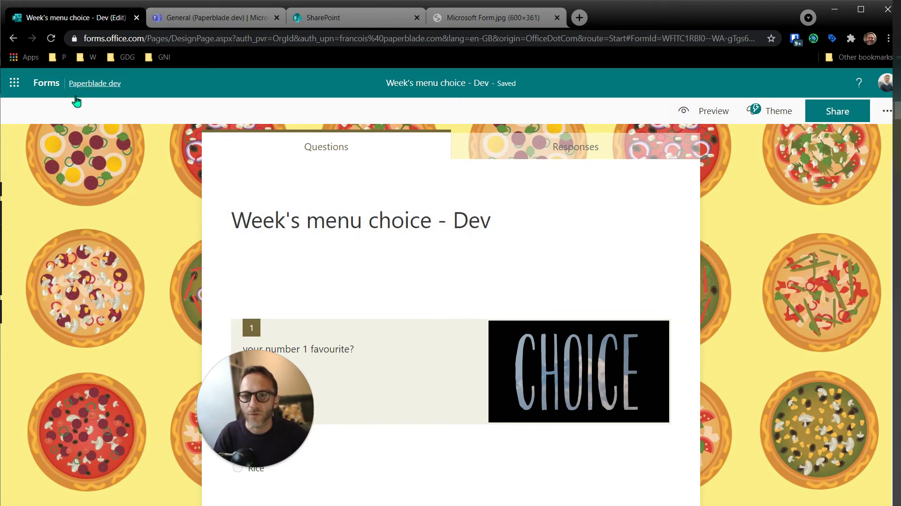
Open the Paperblade dev group's forms page with the page zoomed to 90%
{"action": "key", "text": "ctrl+plus"}
{"action": "key", "text": "ctrl+plus"}
{"action": "key", "text": "ctrl+plus"}
{"action": "key", "text": "ctrl+plus"}
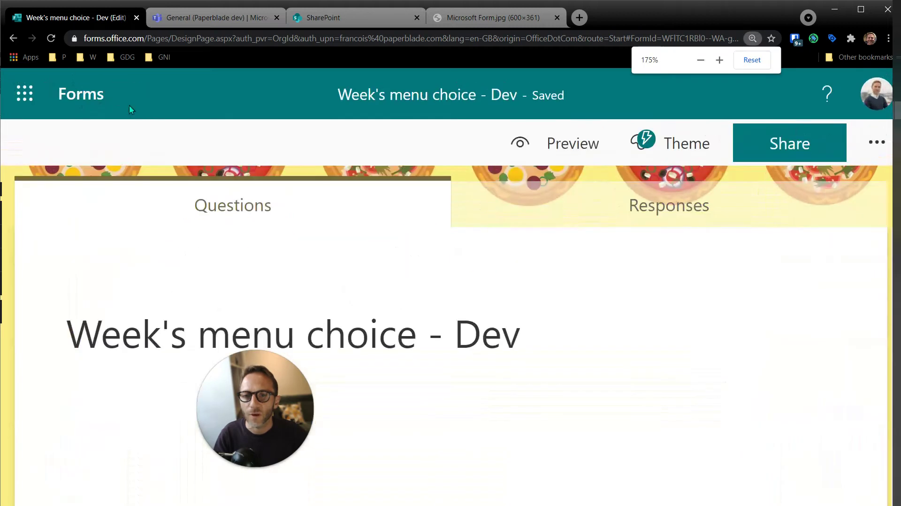
{"action": "key", "text": "ctrl+minus"}
{"action": "key", "text": "ctrl+minus"}
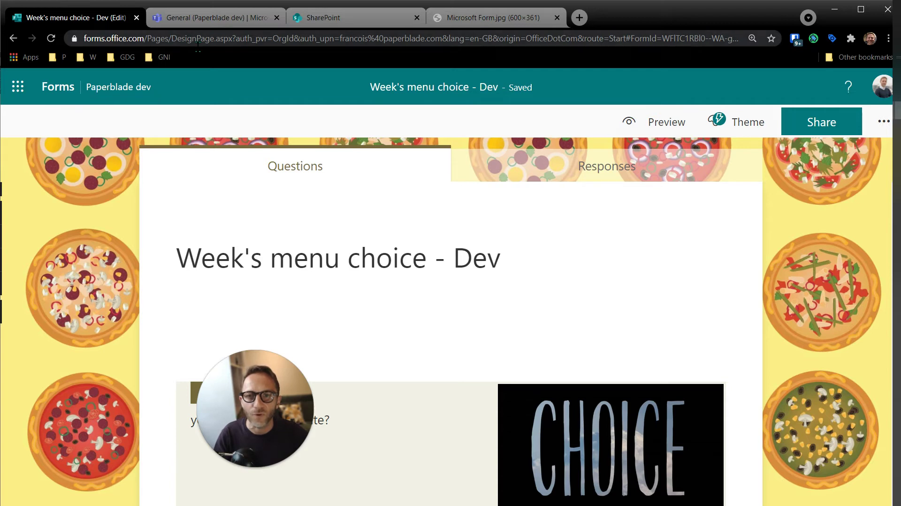
{"action": "left_click", "coordinate": [125, 90]}
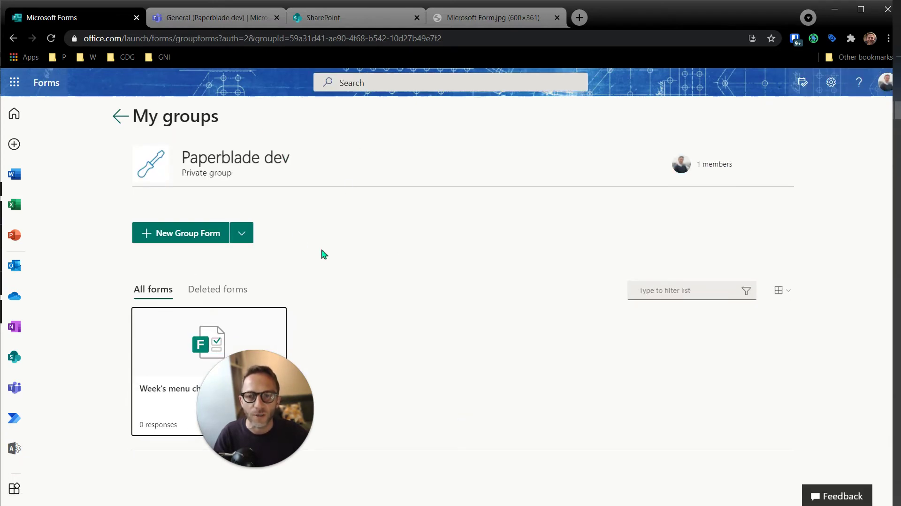
{"action": "key", "text": "ctrl+minus"}
{"action": "left_click_drag", "start_coordinate": [236, 379], "coordinate": [538, 369]}
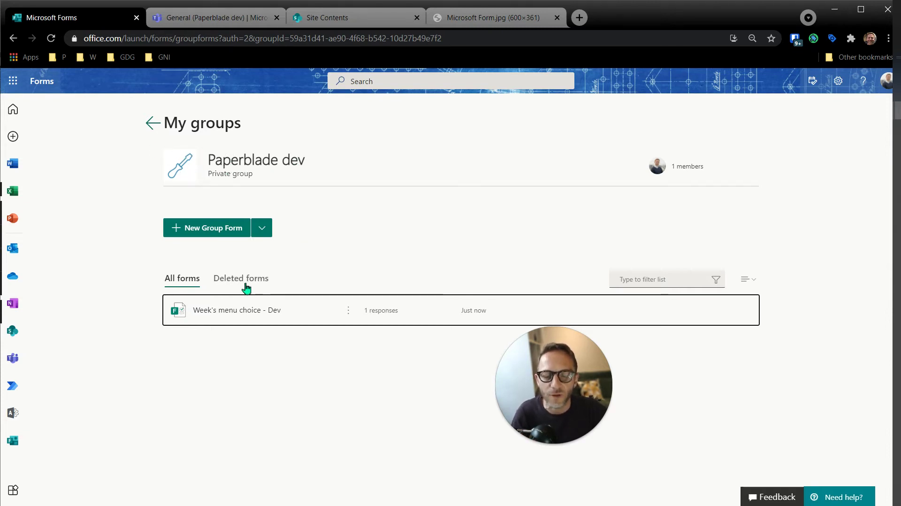
Open Week's menu choice - Dev in a new browser tab
{"action": "left_click", "coordinate": [349, 314]}
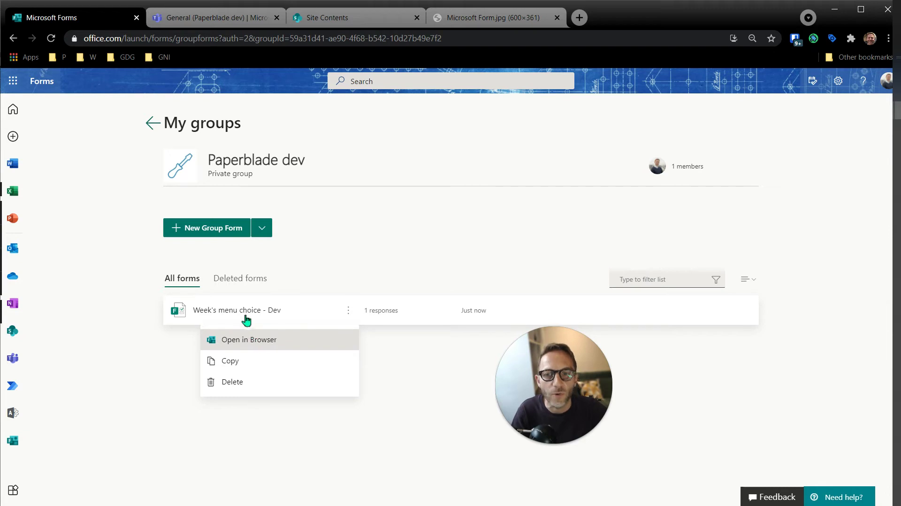
{"action": "left_click", "coordinate": [243, 340]}
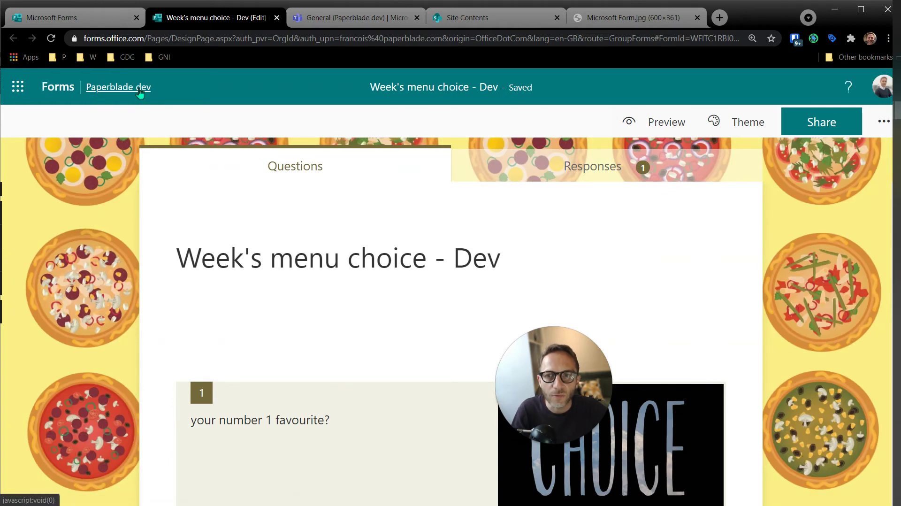
Check question 1, then open the Responses summary and preview the form as a respondent
{"action": "scroll", "coordinate": [336, 278], "scroll_direction": "down", "scroll_amount": 5}
{"action": "scroll", "coordinate": [329, 295], "scroll_direction": "up", "scroll_amount": 5}
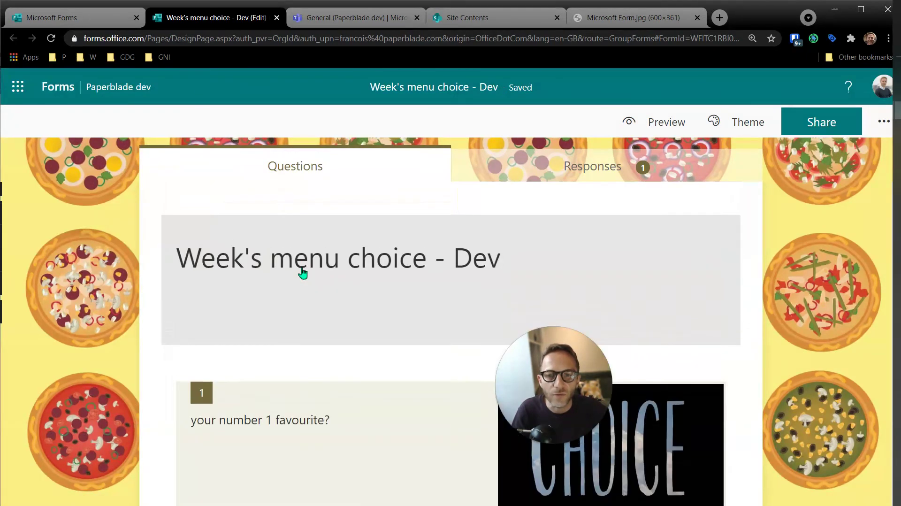
{"action": "left_click", "coordinate": [309, 418]}
{"action": "scroll", "coordinate": [523, 249], "scroll_direction": "up", "scroll_amount": 4}
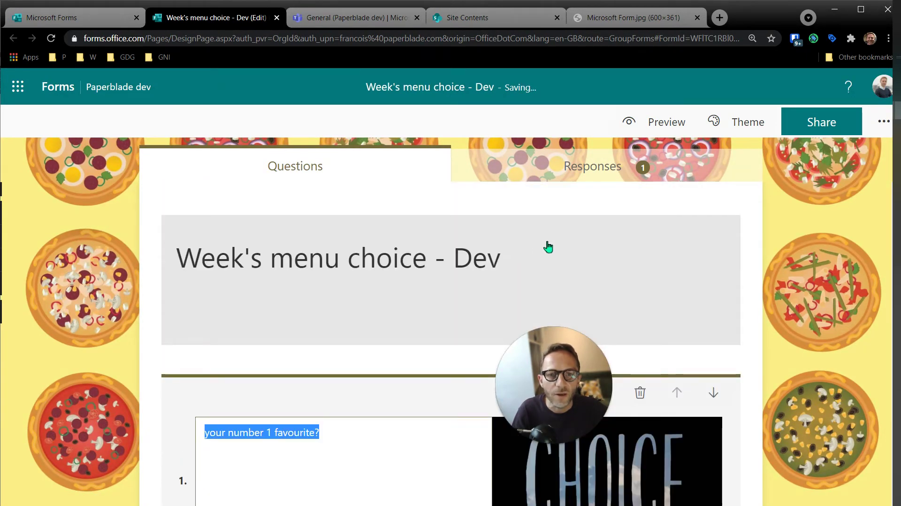
{"action": "left_click", "coordinate": [576, 175]}
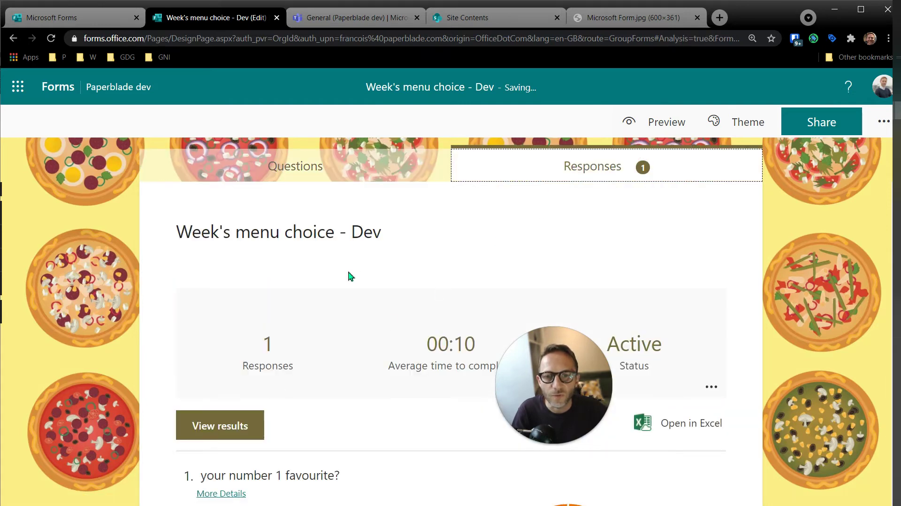
{"action": "left_click", "coordinate": [664, 121]}
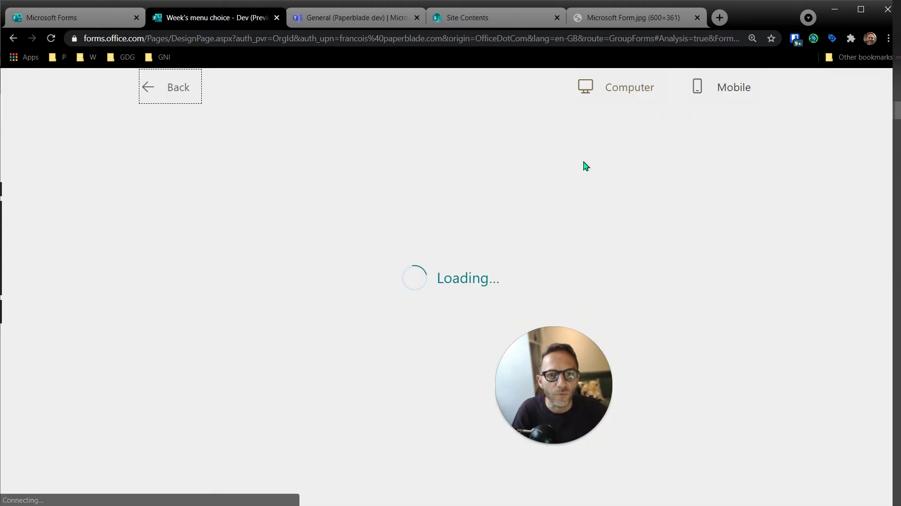
Submit a test response: Pasta, plus Steak & Fries, Fish & Chips and Veg & Salad weekday dishes
{"action": "scroll", "coordinate": [228, 373], "scroll_direction": "down", "scroll_amount": 2}
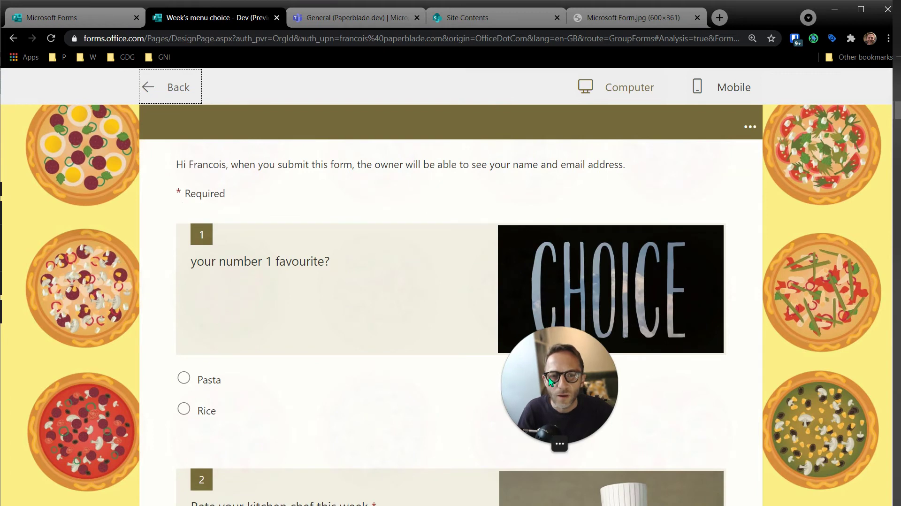
{"action": "left_click_drag", "start_coordinate": [528, 382], "coordinate": [768, 342]}
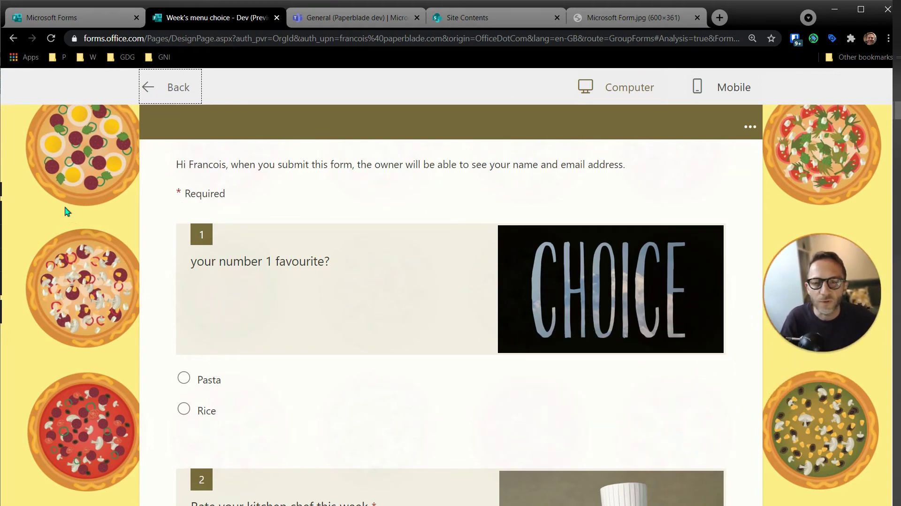
{"action": "left_click", "coordinate": [184, 379]}
{"action": "scroll", "coordinate": [286, 331], "scroll_direction": "down", "scroll_amount": 4}
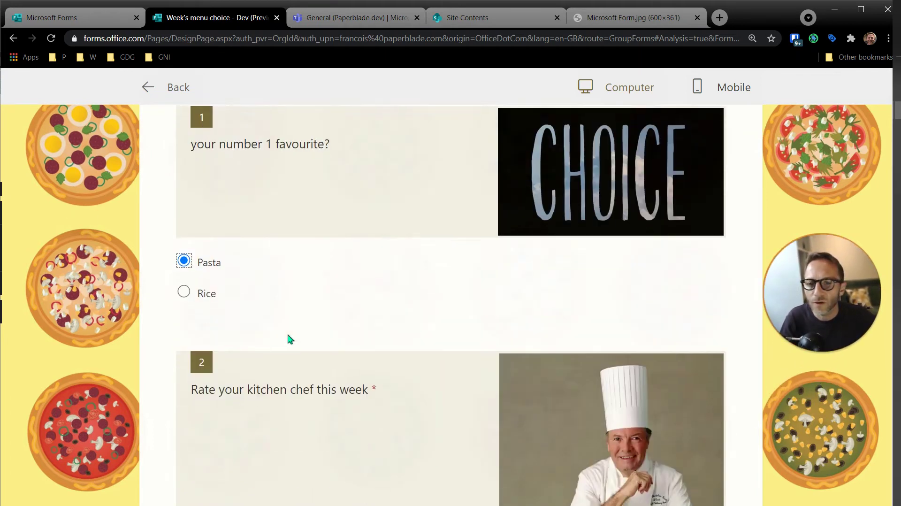
{"action": "scroll", "coordinate": [282, 329], "scroll_direction": "down", "scroll_amount": 4}
{"action": "scroll", "coordinate": [357, 297], "scroll_direction": "down", "scroll_amount": 4}
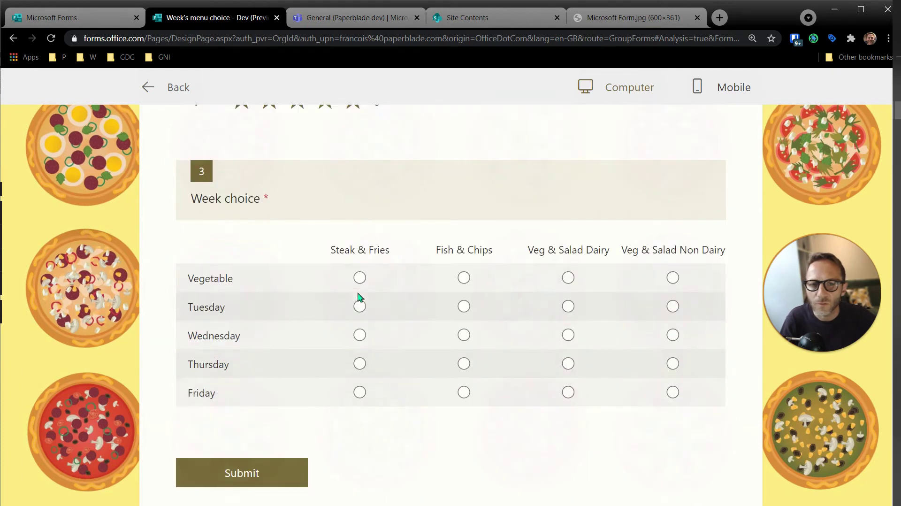
{"action": "left_click", "coordinate": [357, 200]}
{"action": "left_click", "coordinate": [464, 228]}
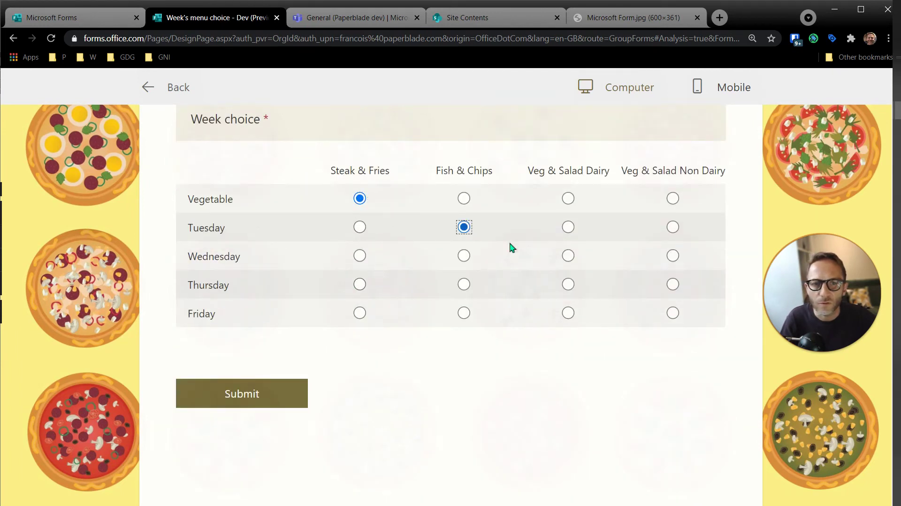
{"action": "left_click", "coordinate": [569, 256]}
{"action": "left_click", "coordinate": [673, 285]}
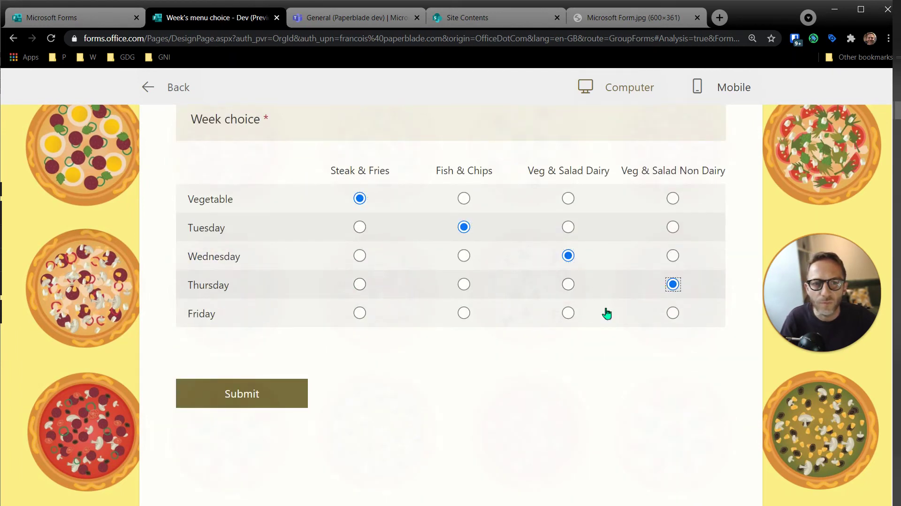
{"action": "left_click", "coordinate": [568, 312]}
{"action": "left_click", "coordinate": [249, 403]}
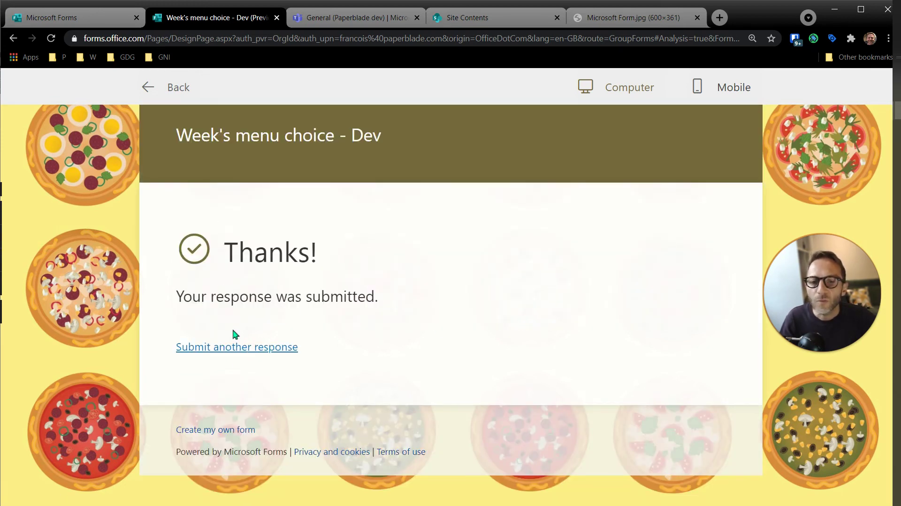
Leave the preview, scan the response charts, and open the responses workbook in Excel
{"action": "left_click", "coordinate": [147, 92]}
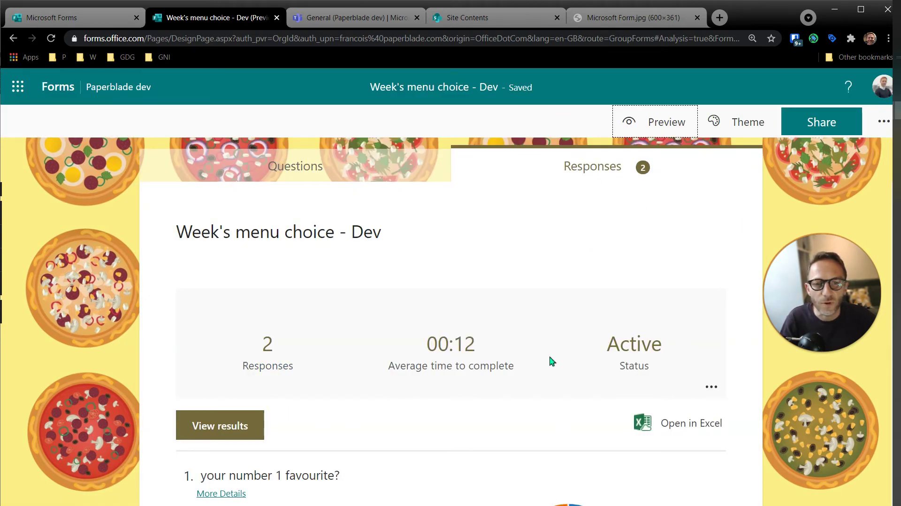
{"action": "scroll", "coordinate": [272, 346], "scroll_direction": "down", "scroll_amount": 15}
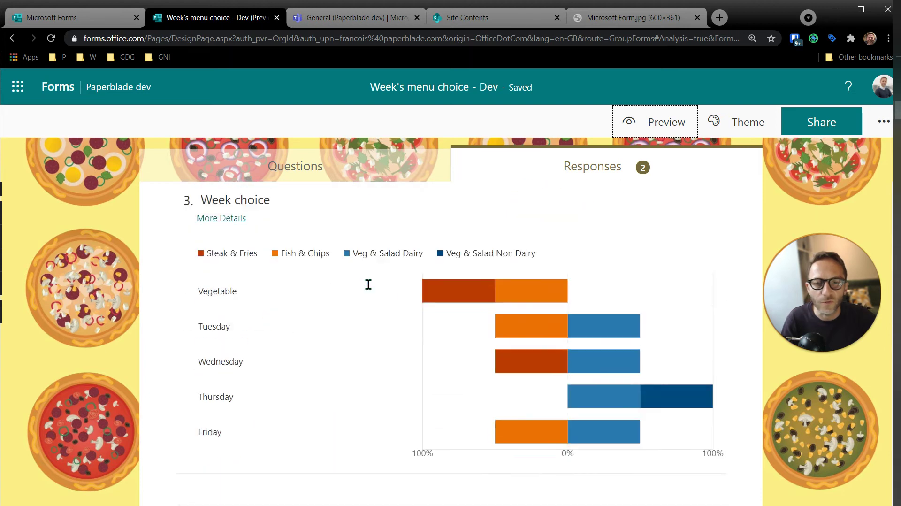
{"action": "scroll", "coordinate": [369, 303], "scroll_direction": "up", "scroll_amount": 15}
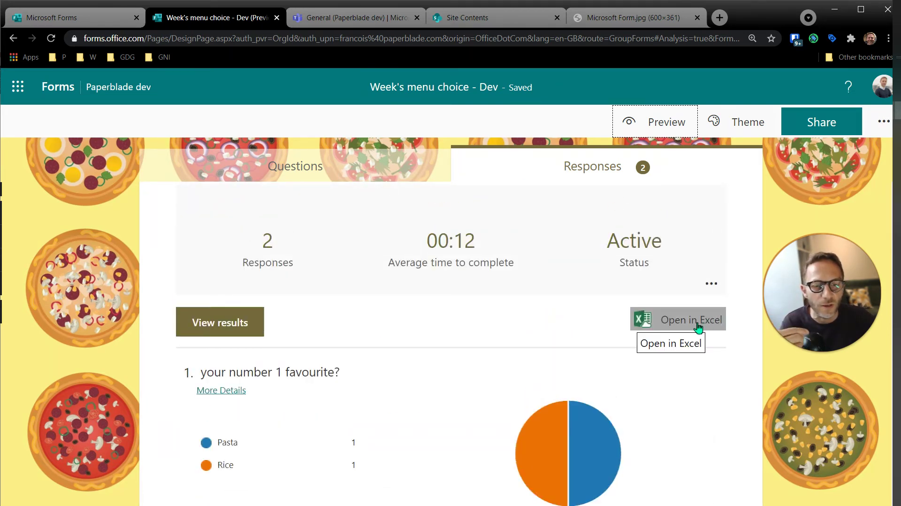
{"action": "left_click", "coordinate": [665, 324]}
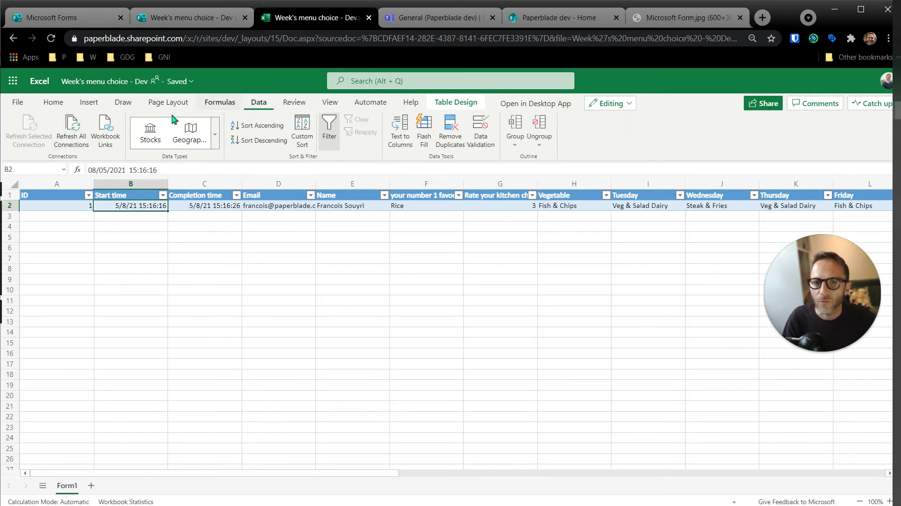
Check both response rows (ID, respondent e-mail, Vegetable, Tuesday) and show the 'dev 1' workbook's location in Paperblade dev
{"action": "left_click", "coordinate": [69, 205]}
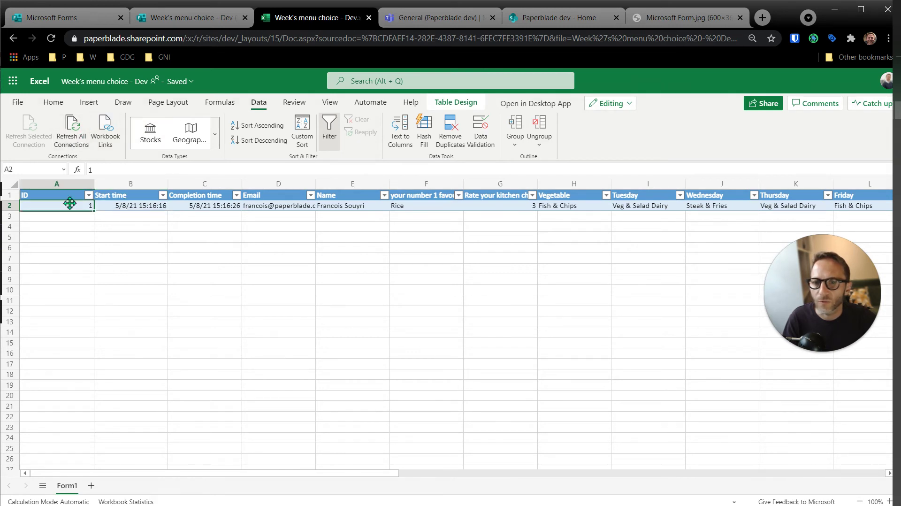
{"action": "left_click", "coordinate": [267, 209]}
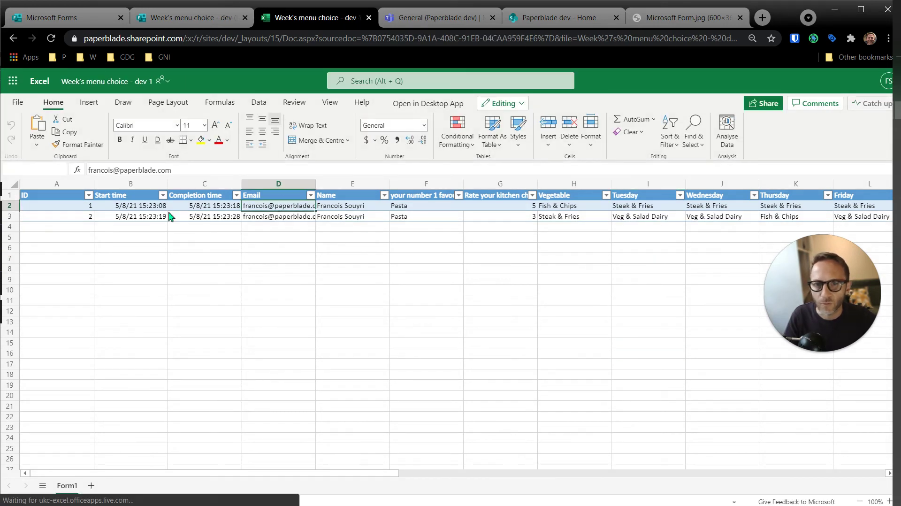
{"action": "left_click", "coordinate": [214, 219]}
{"action": "left_click", "coordinate": [545, 218]}
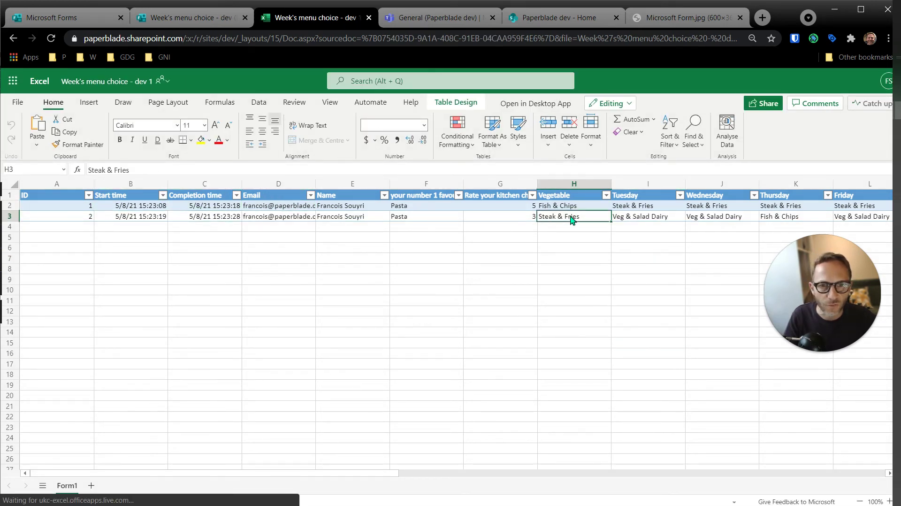
{"action": "left_click", "coordinate": [681, 217]}
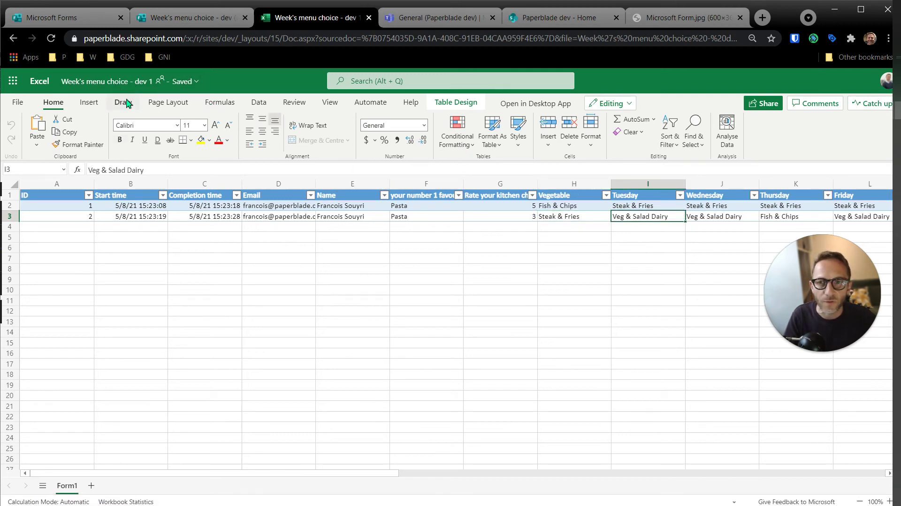
{"action": "left_click", "coordinate": [113, 81]}
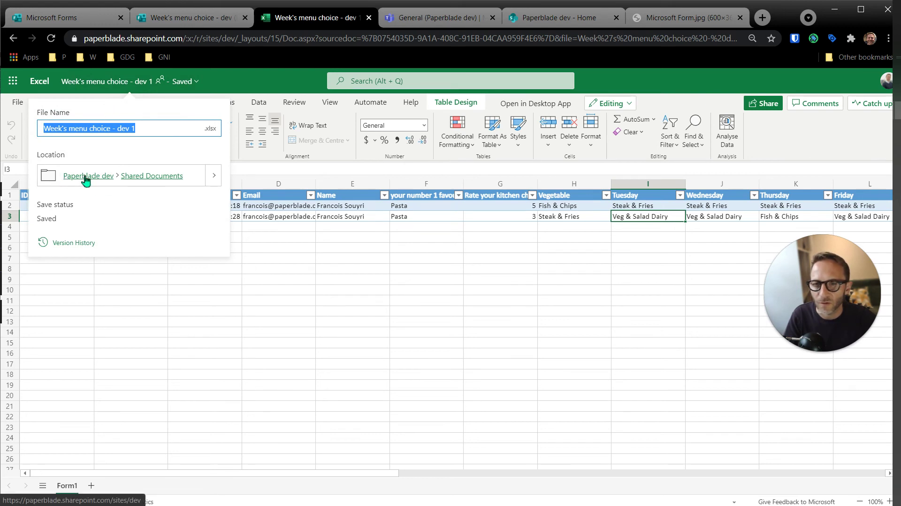
Open the Paperblade dev Documents library and view details of 'Week's menu choice - dev 1.xlsx' and 'Week's menu choice - Dev.xlsx'
{"action": "left_click", "coordinate": [162, 177]}
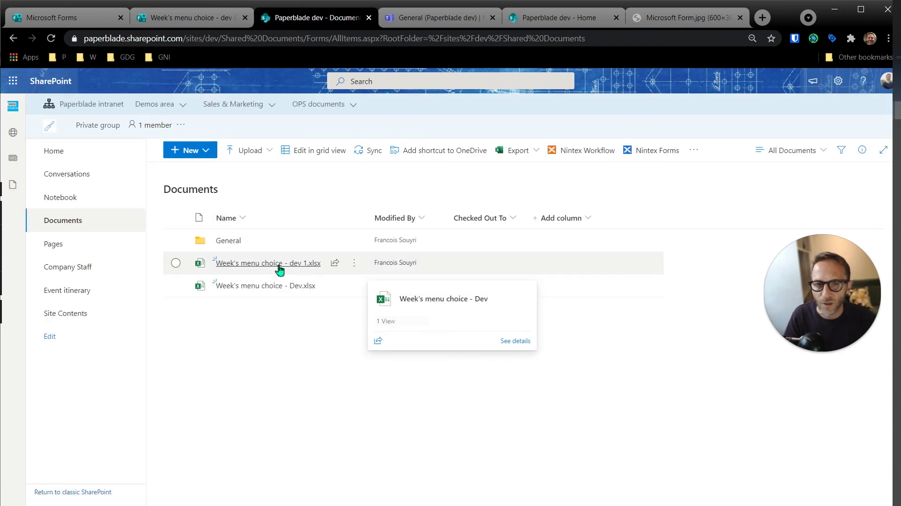
{"action": "mouse_move", "coordinate": [311, 289]}
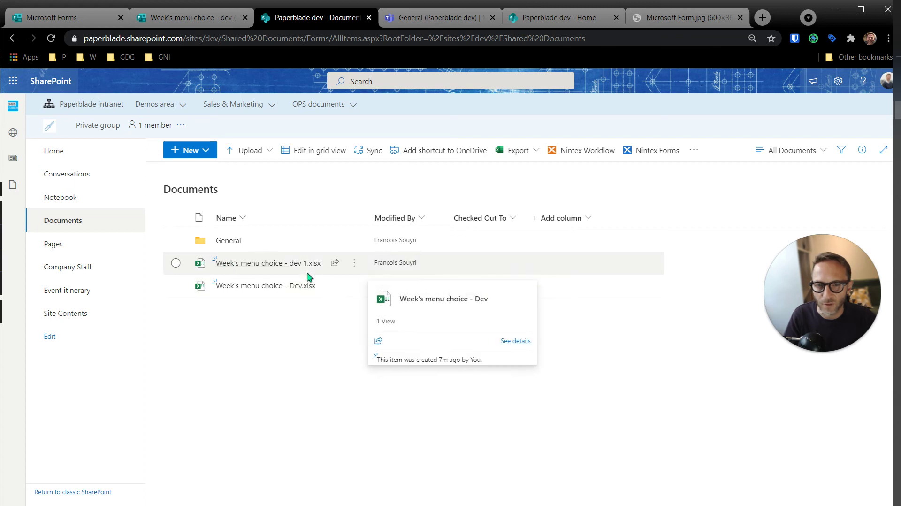
{"action": "mouse_move", "coordinate": [296, 264]}
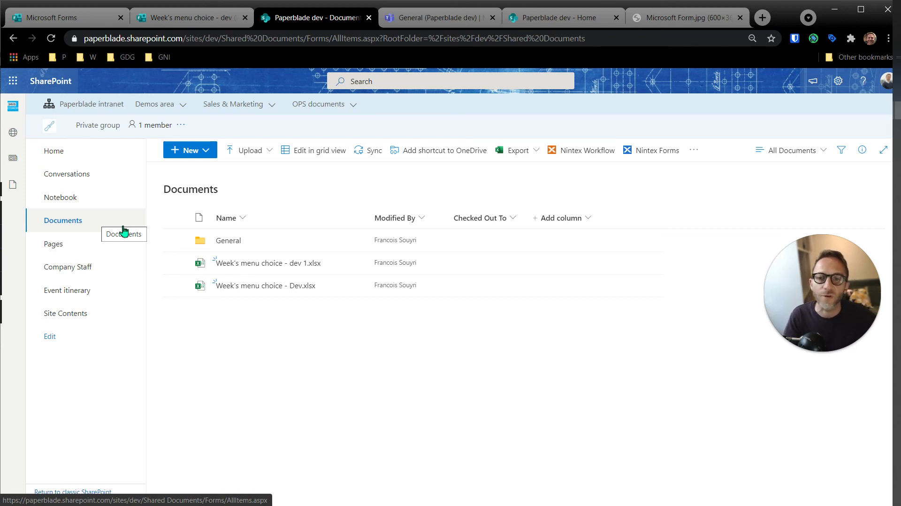
{"action": "left_click", "coordinate": [191, 21]}
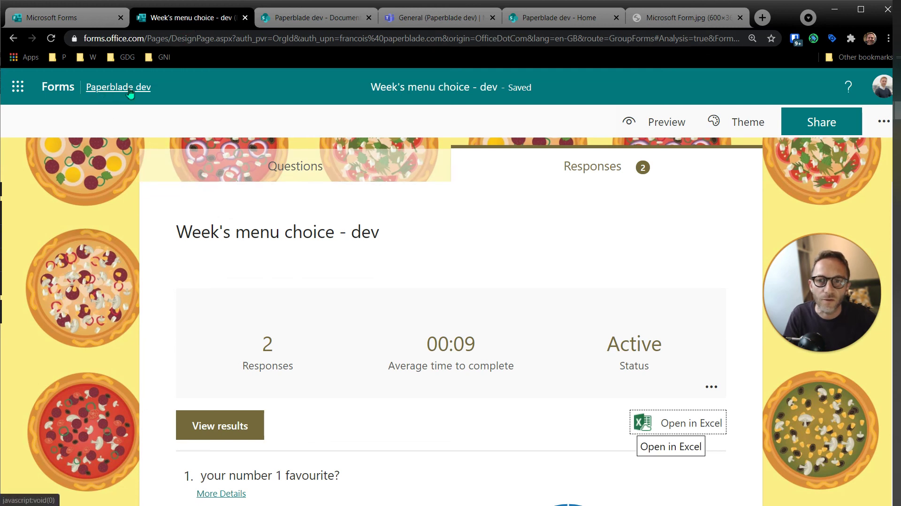
{"action": "left_click", "coordinate": [302, 24]}
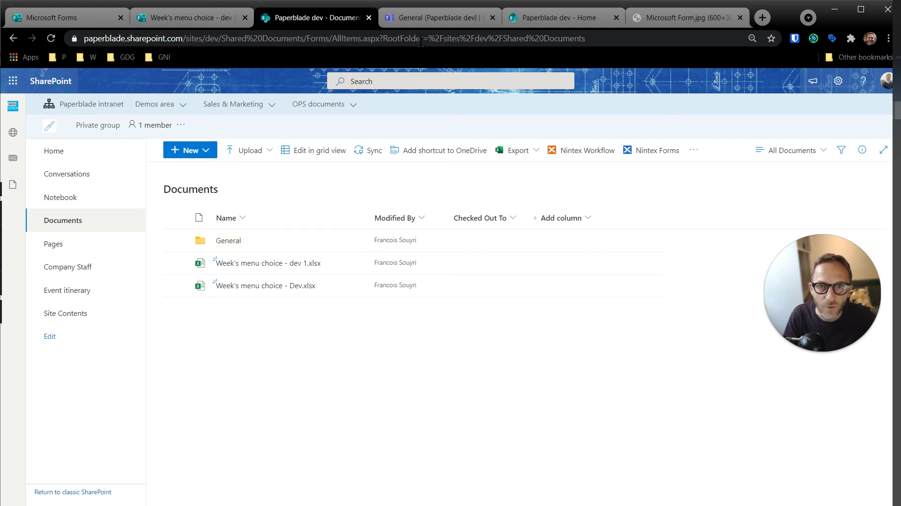
View the Paperblade dev General channel's Files in Teams, then return to the SharePoint Documents library
{"action": "left_click", "coordinate": [449, 19]}
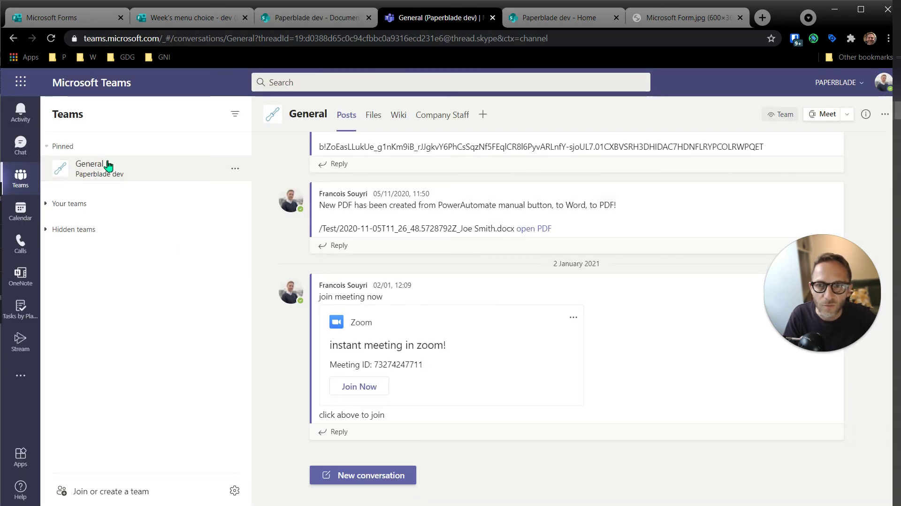
{"action": "left_click", "coordinate": [374, 116]}
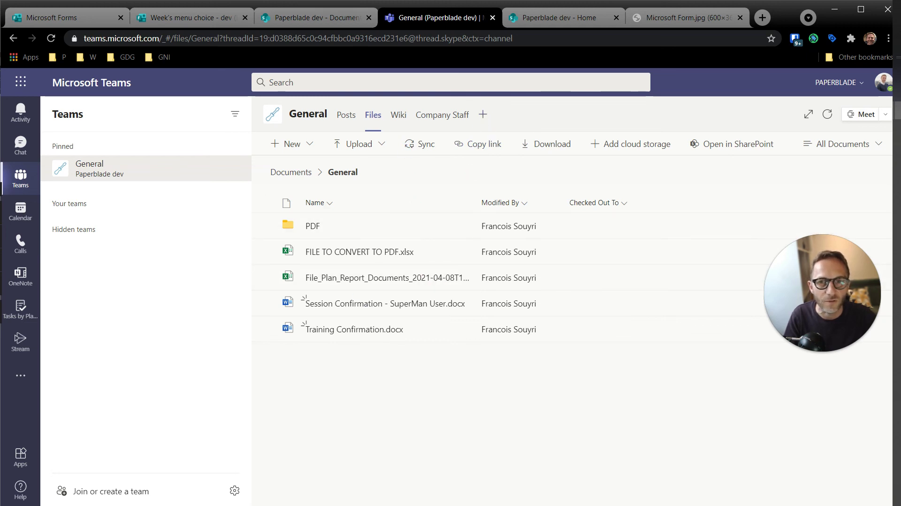
{"action": "left_click", "coordinate": [312, 19]}
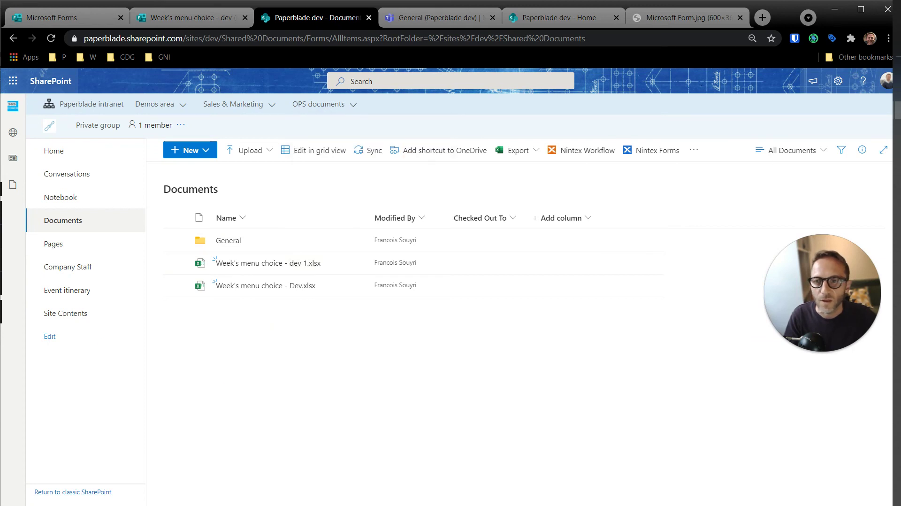
Show the Microsoft Form.jpg logo tab with the webcam circle enlarged beside it
{"action": "left_click", "coordinate": [709, 18]}
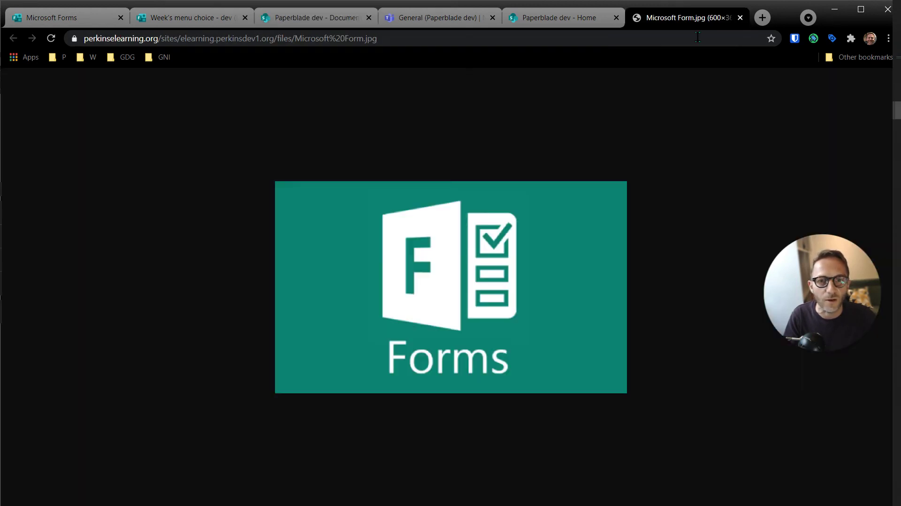
{"action": "left_click_drag", "start_coordinate": [822, 351], "coordinate": [715, 329]}
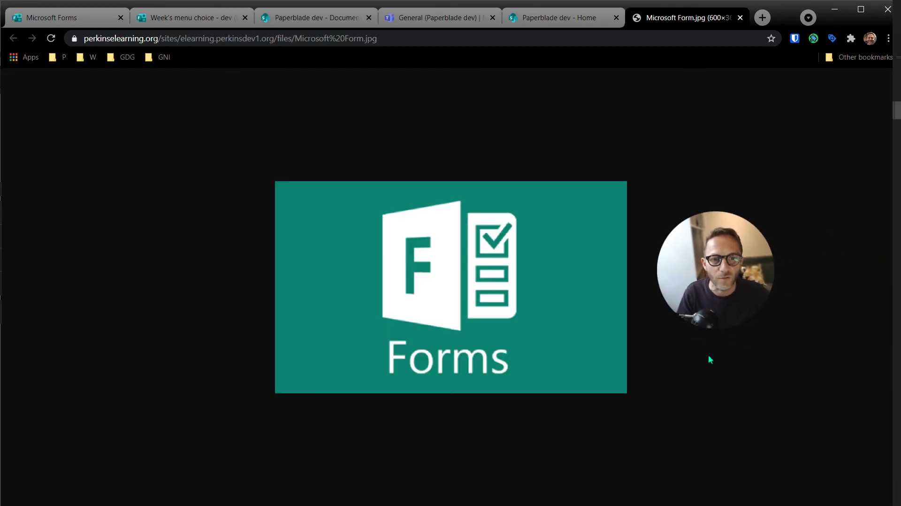
{"action": "left_click", "coordinate": [708, 329]}
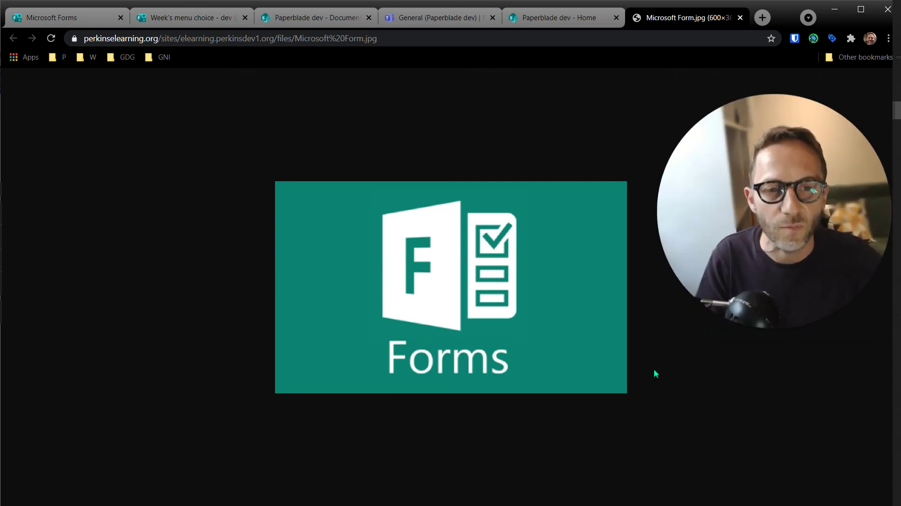